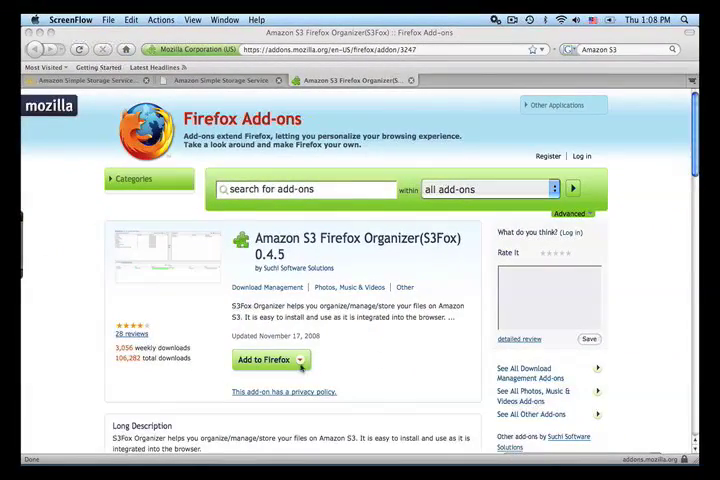
# Step: Launch S3 Firefox Organizer from the Tools menu and dismiss the access-key reminder
pyautogui.click(272, 360)
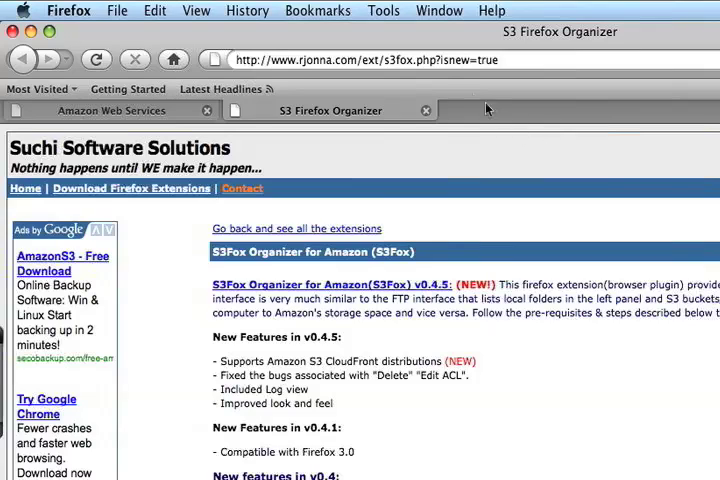
pyautogui.click(386, 14)
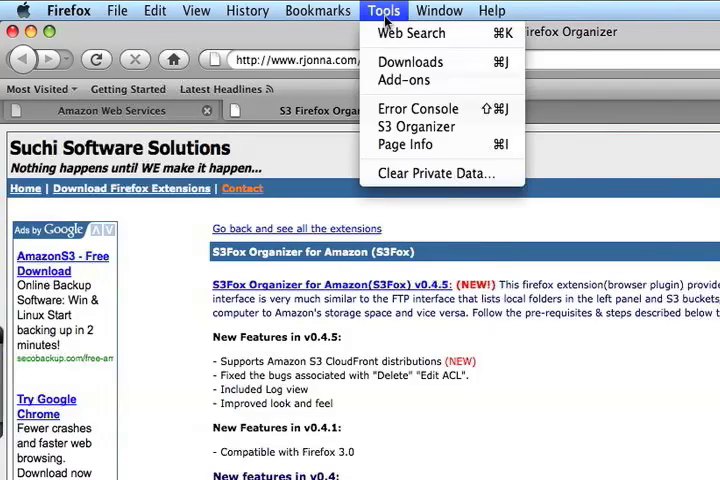
pyautogui.click(431, 130)
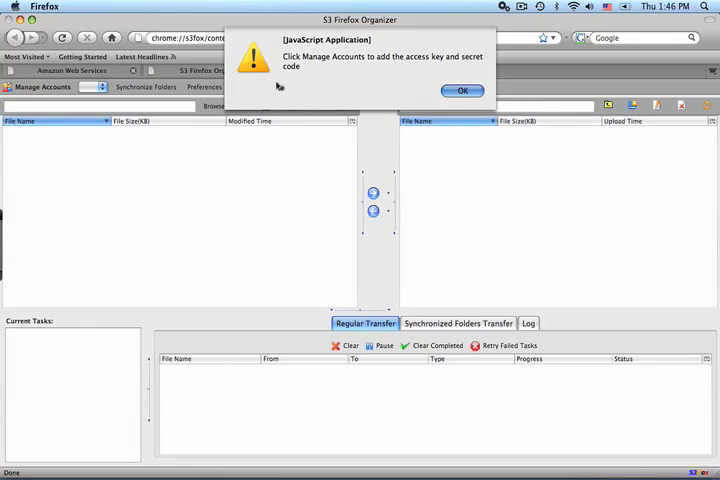
pyautogui.click(462, 90)
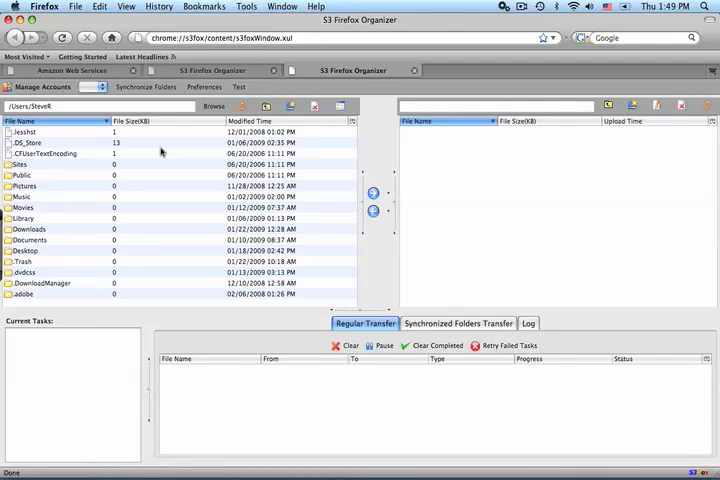
# Step: Open Manage Accounts to add a new account named Main
pyautogui.click(43, 87)
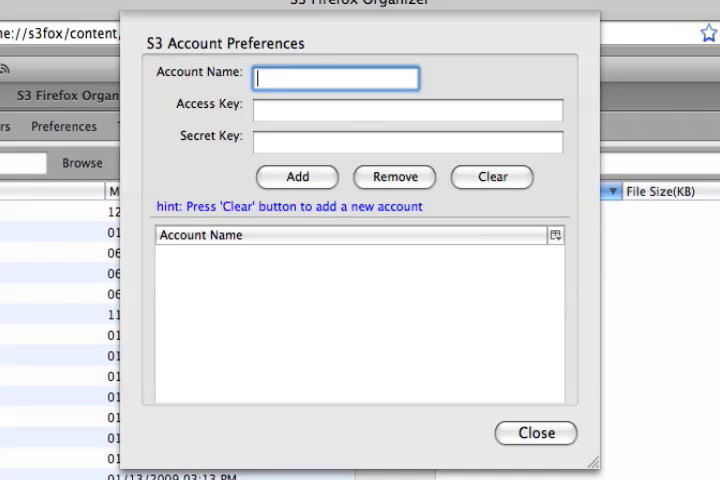
pyautogui.write('Mai')
pyautogui.write('n')
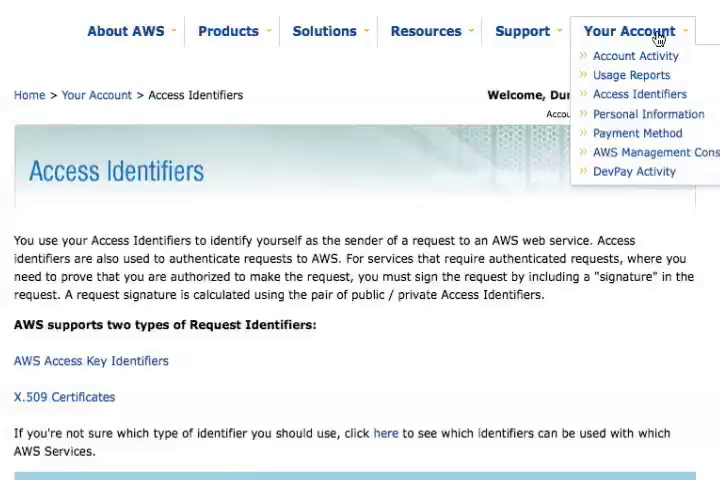
pyautogui.moveTo(629, 31)
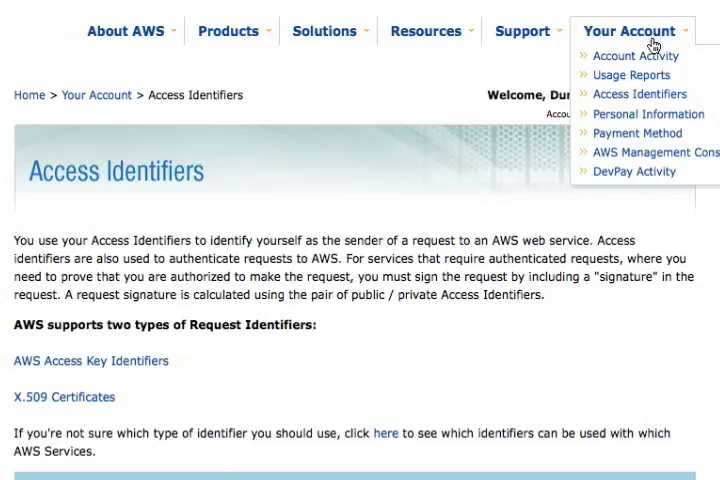
pyautogui.click(640, 94)
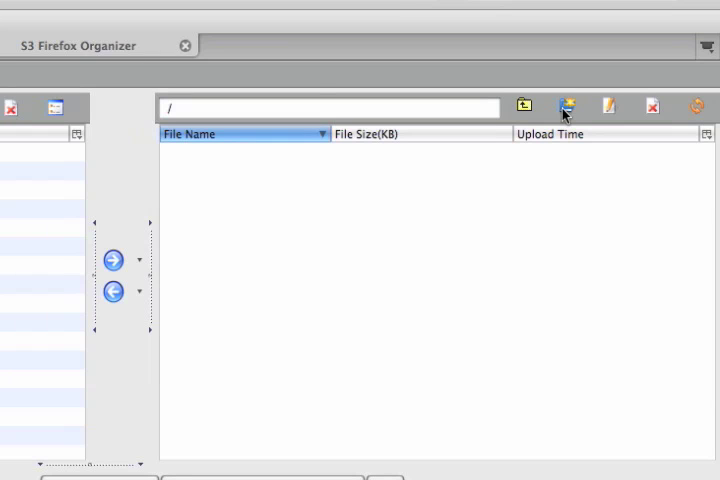
# Step: Create a new bucket named ramvideos in the remote S3 pane
pyautogui.click(565, 112)
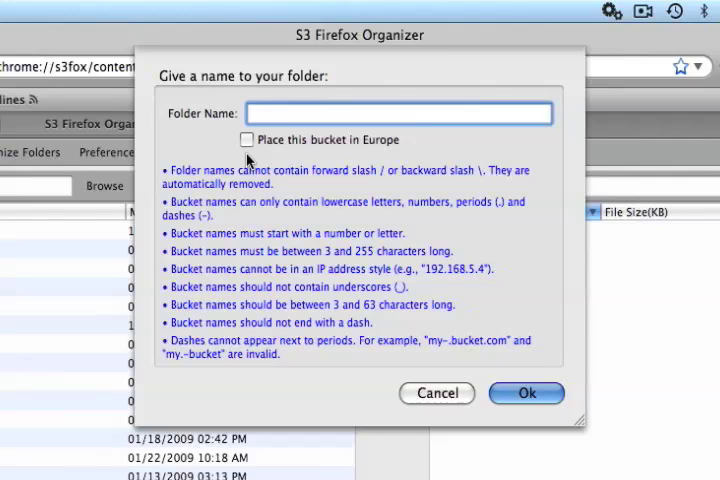
pyautogui.write('ra')
pyautogui.write('mvid')
pyautogui.write('eos')
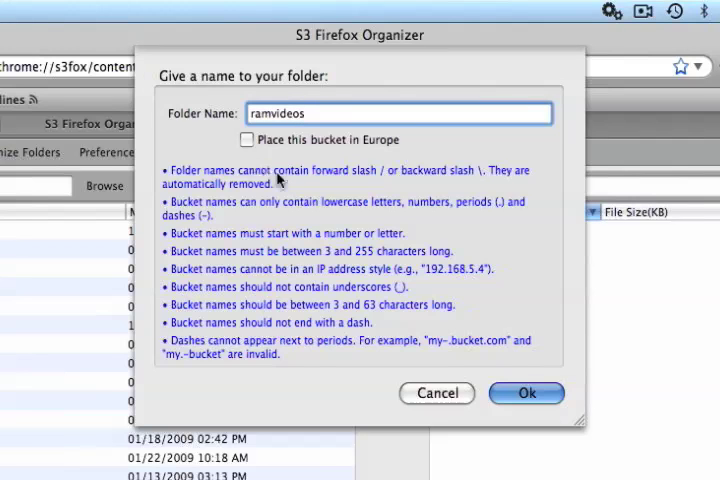
pyautogui.click(527, 392)
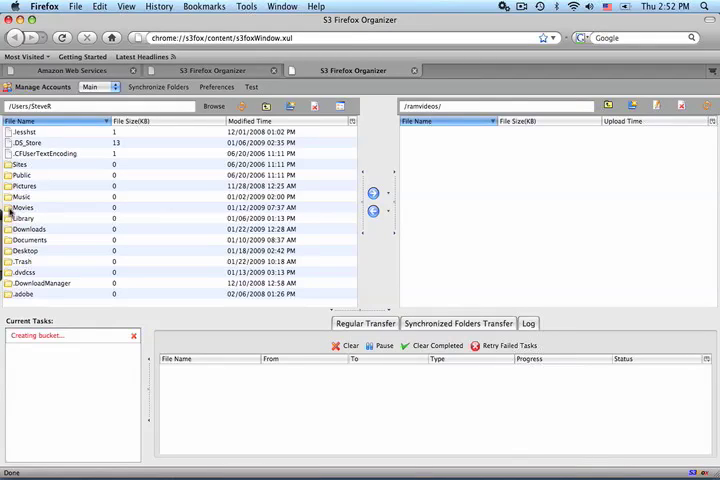
# Step: Upload Stacy1.flv from the local Movies > FLVs folder into the ramvideos bucket
pyautogui.doubleClick(12, 208)
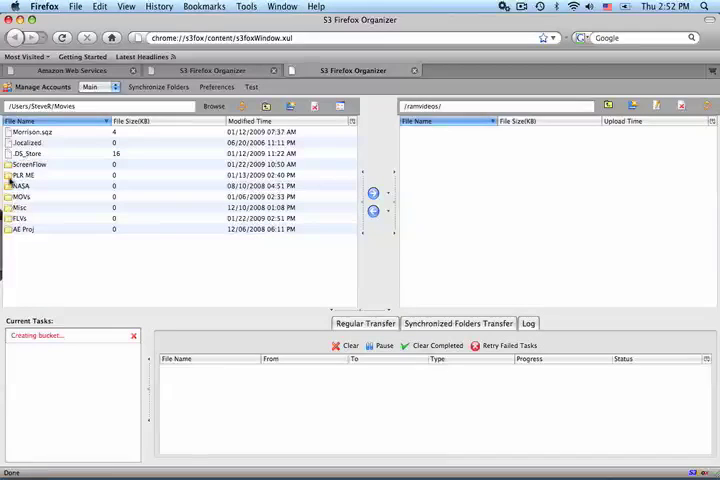
pyautogui.doubleClick(14, 218)
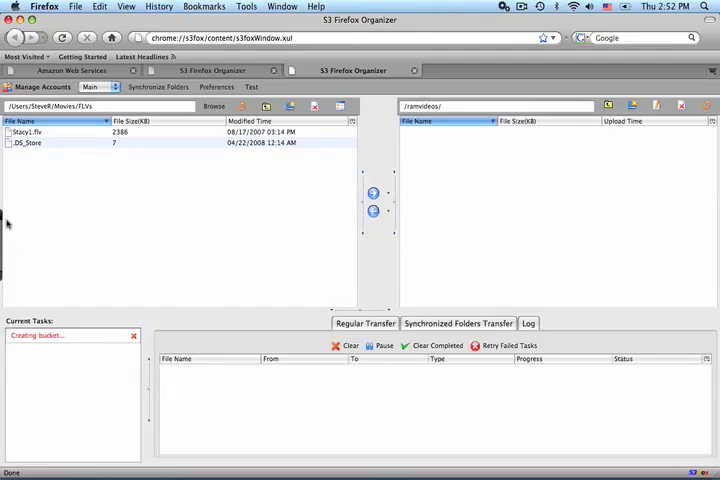
pyautogui.click(18, 132)
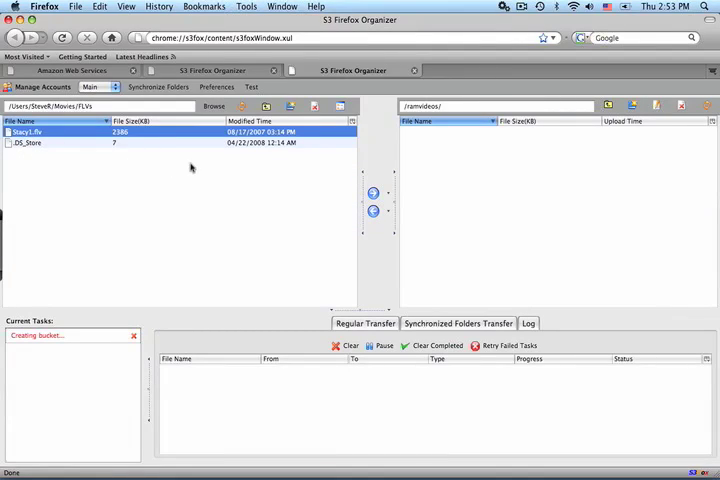
pyautogui.click(374, 194)
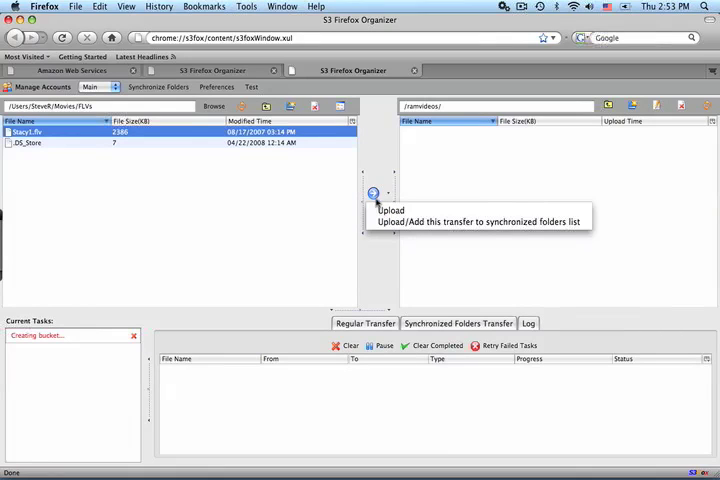
pyautogui.click(388, 210)
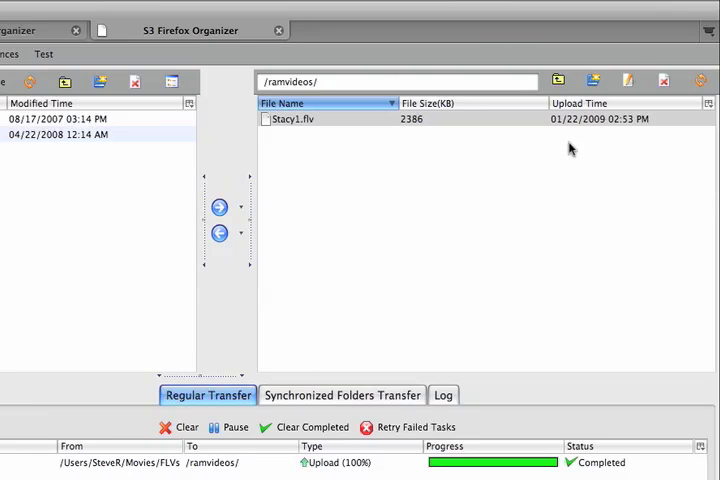
# Step: Edit the ACL of Stacy1.flv to grant Everyone read access
pyautogui.click(296, 121)
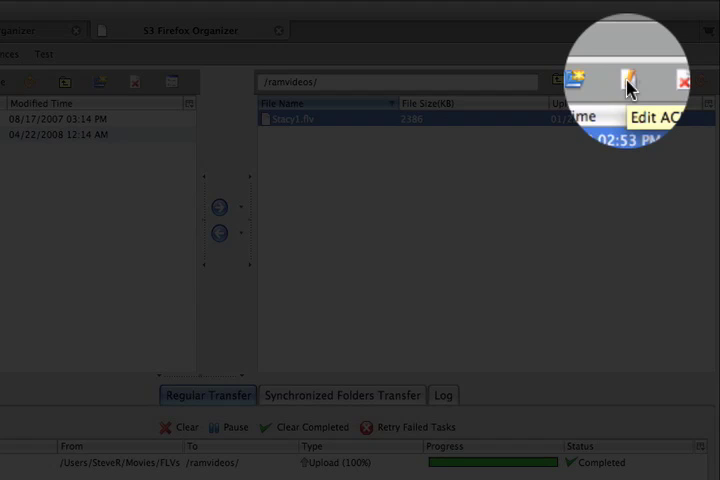
pyautogui.click(630, 84)
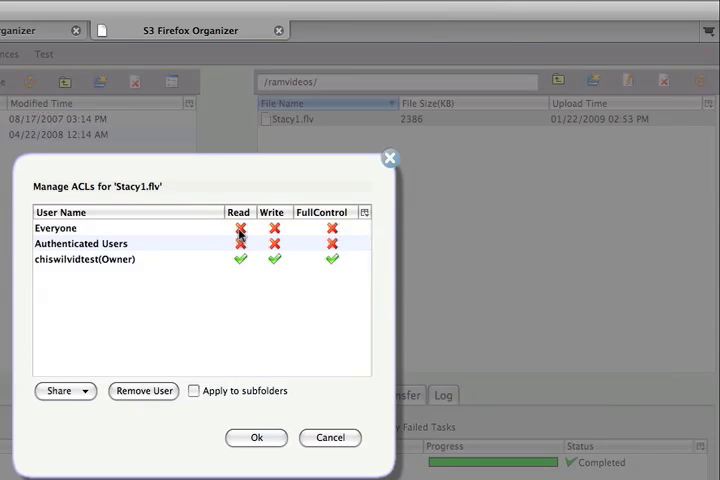
pyautogui.click(240, 230)
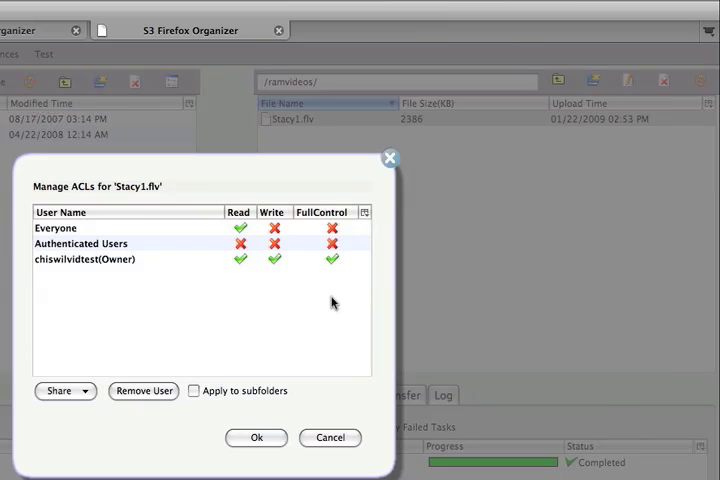
pyautogui.click(257, 437)
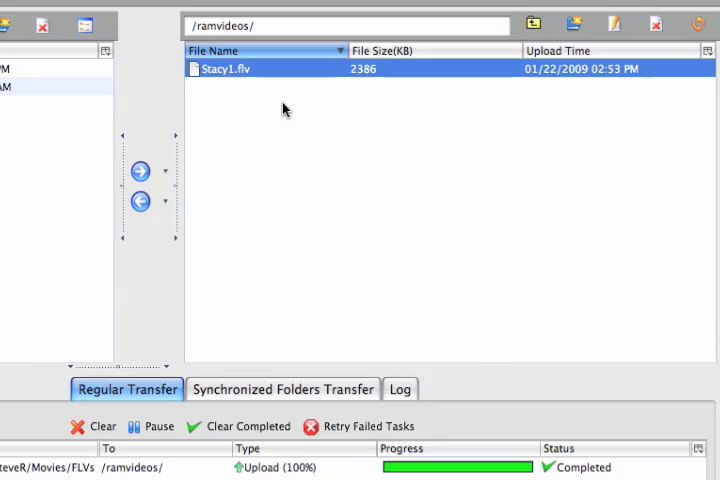
# Step: Copy the public URL of Stacy1.flv to the clipboard
pyautogui.rightClick(266, 70)
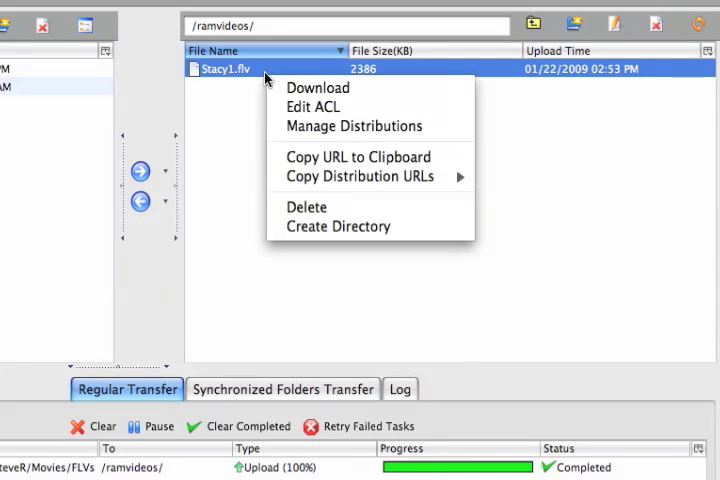
pyautogui.click(330, 158)
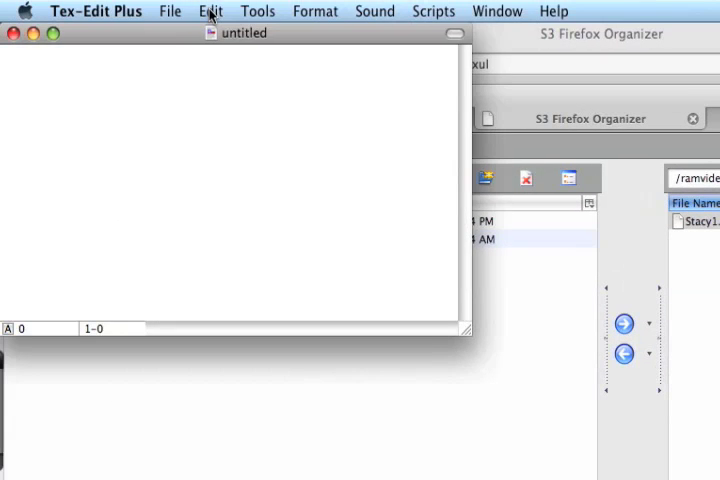
pyautogui.click(211, 11)
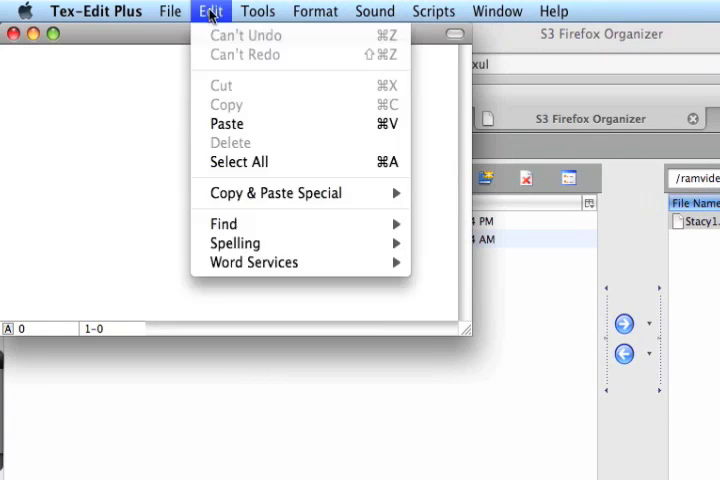
pyautogui.click(228, 124)
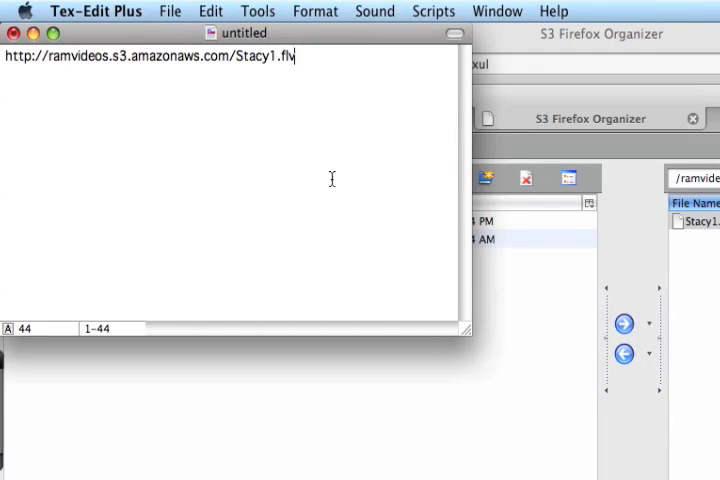